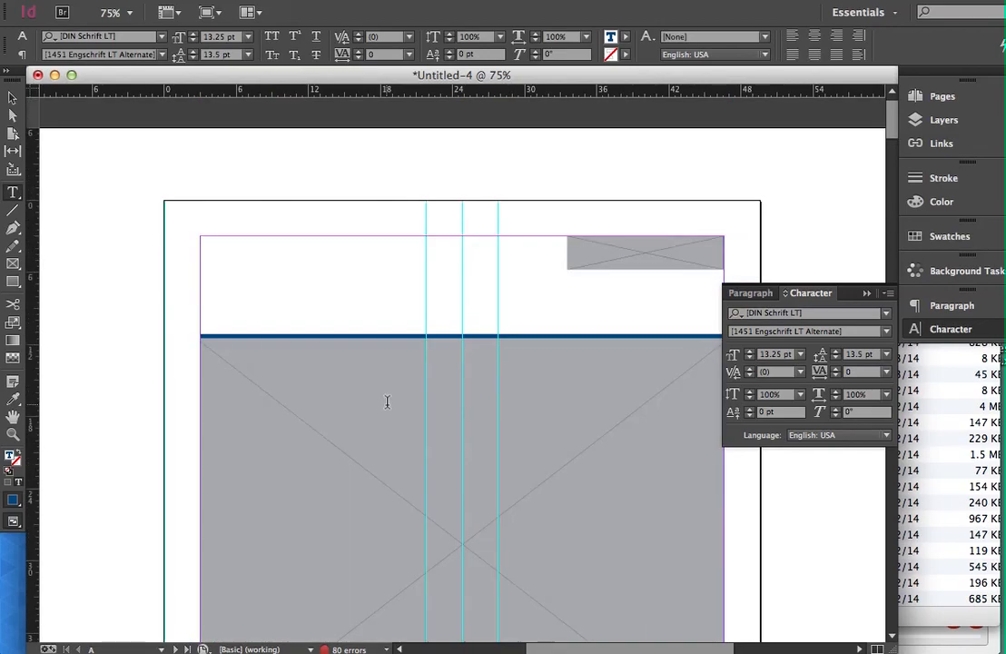
Examine the toolkit document's pages through the Key Discussion Points page, and browse its page thumbnails.
scroll(387, 402, down, 10)
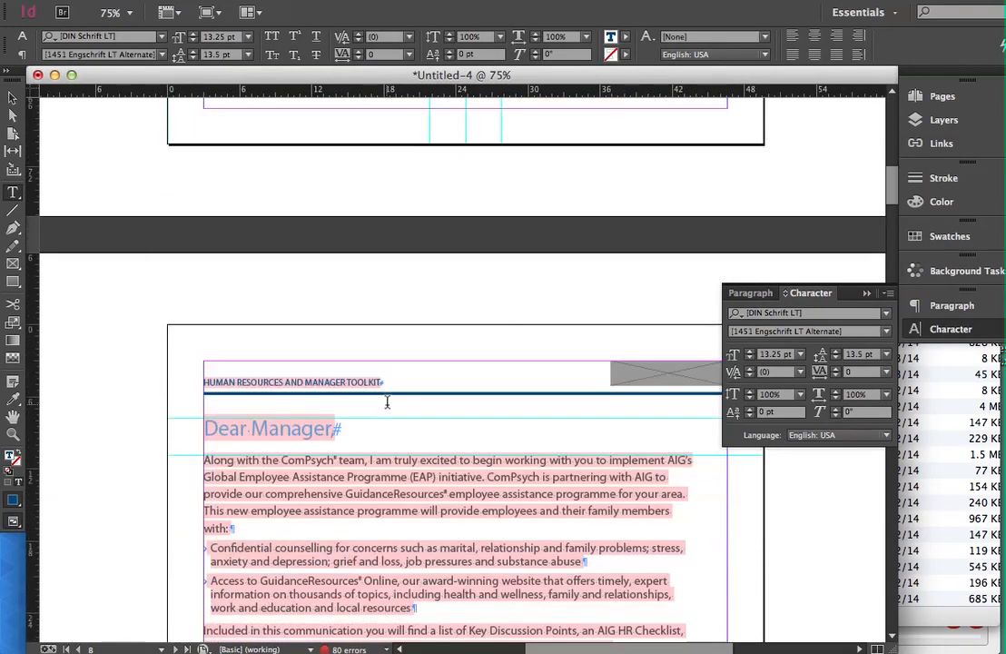
scroll(387, 402, down, 8)
key(super+Tab)
key(super+Tab)
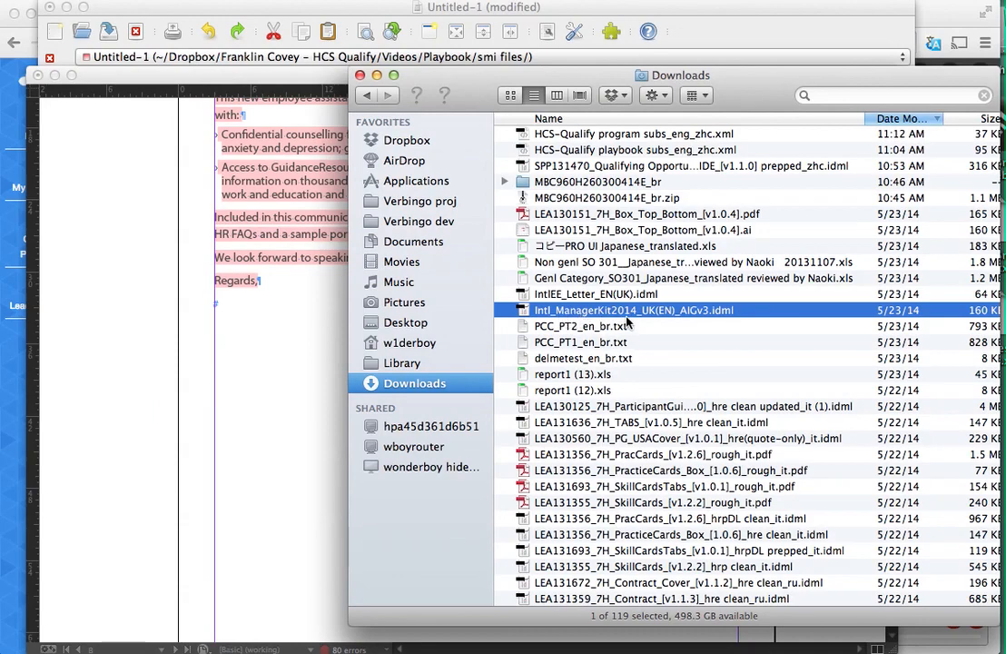
key(super+Tab)
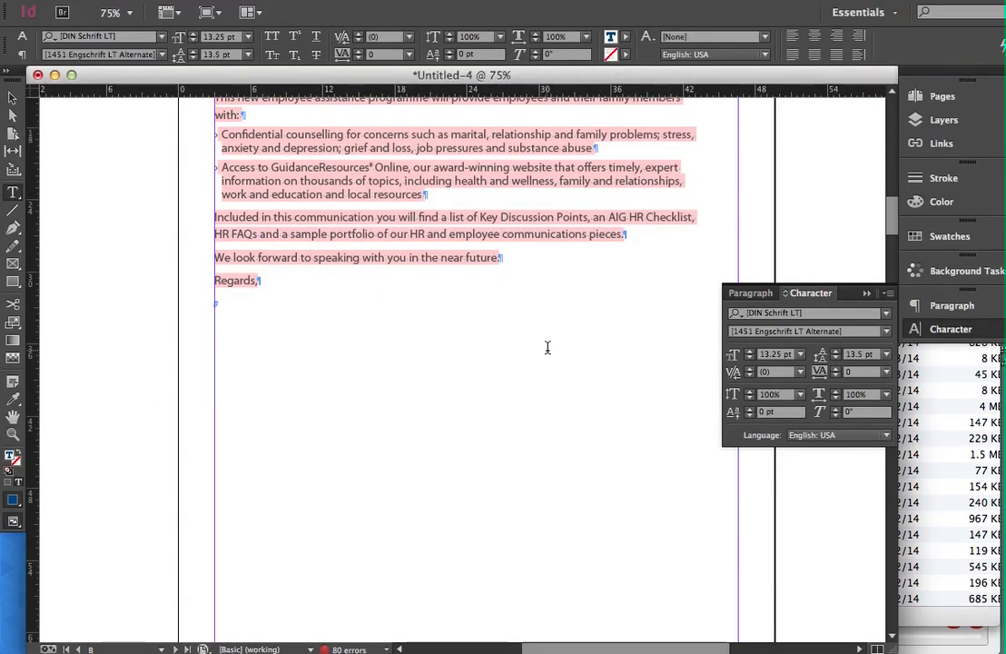
scroll(547, 348, down, 15)
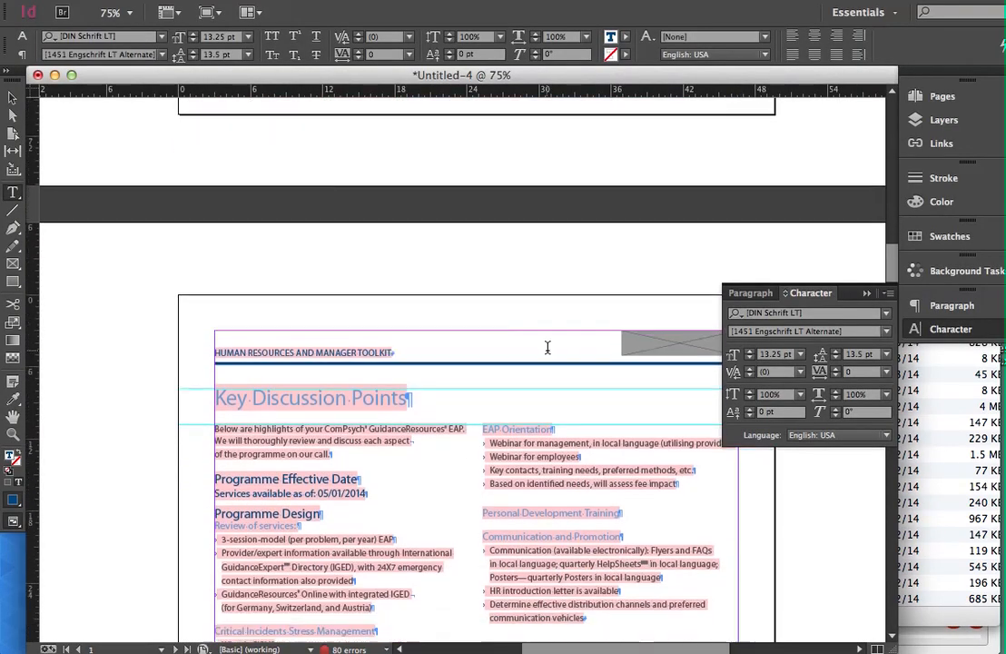
scroll(547, 348, down, 5)
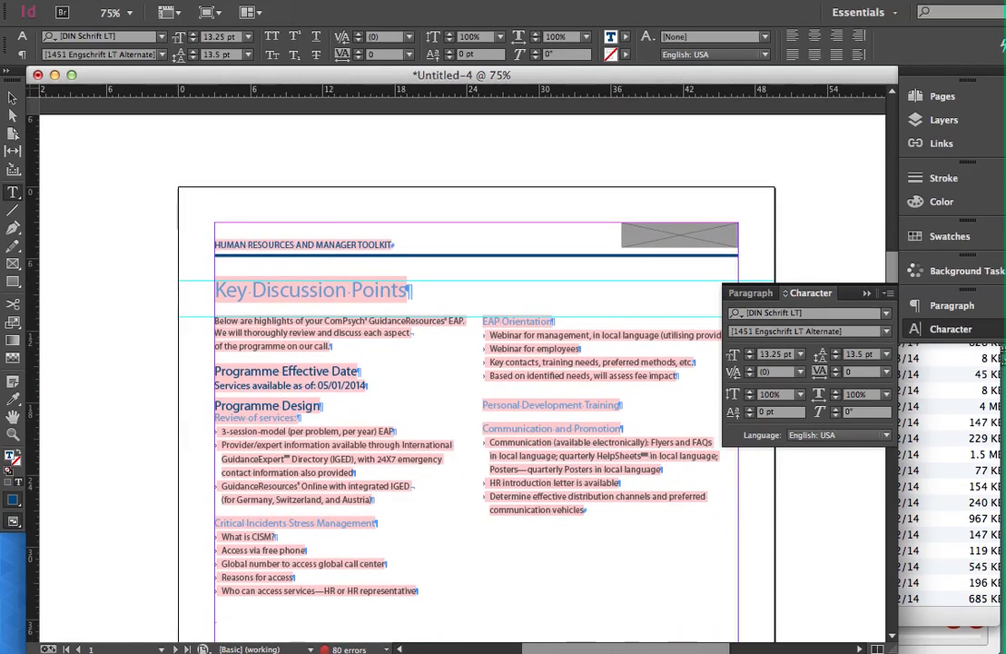
click(961, 98)
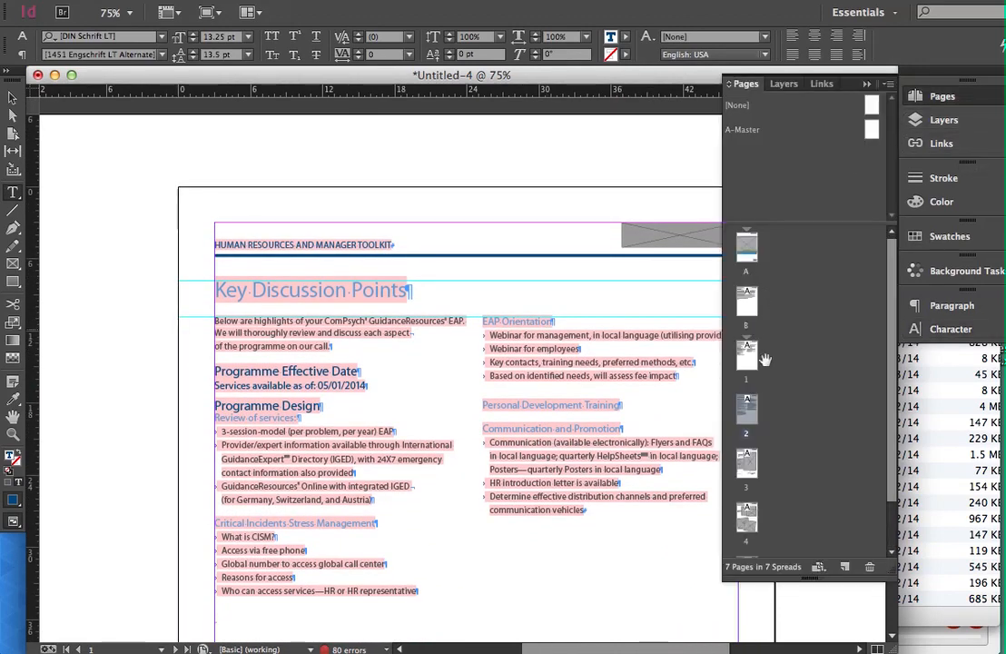
scroll(754, 482, down, 1)
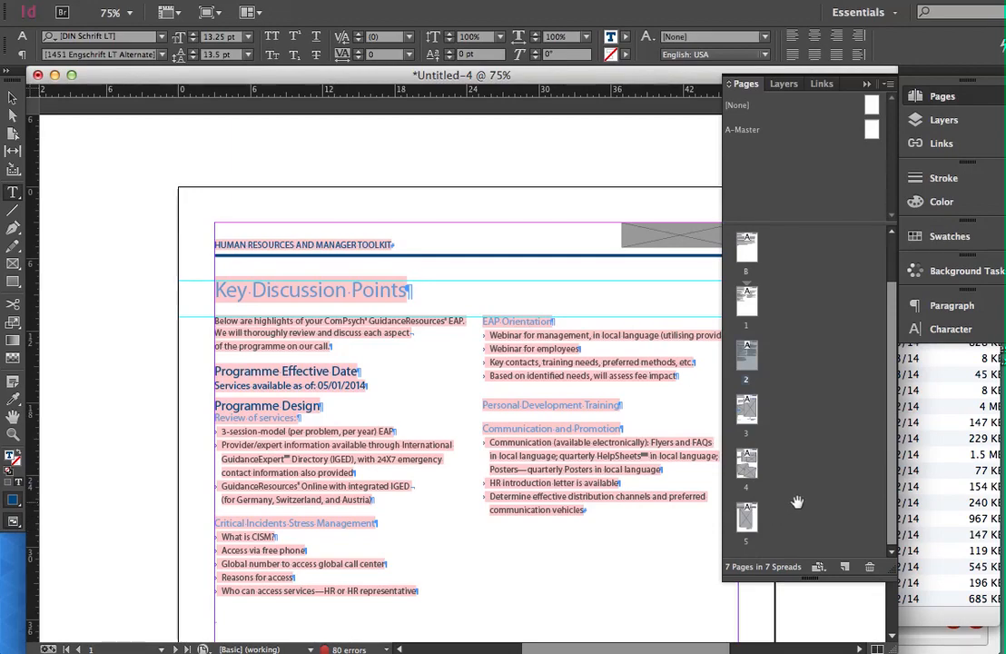
scroll(797, 503, up, 1)
scroll(808, 374, down, 1)
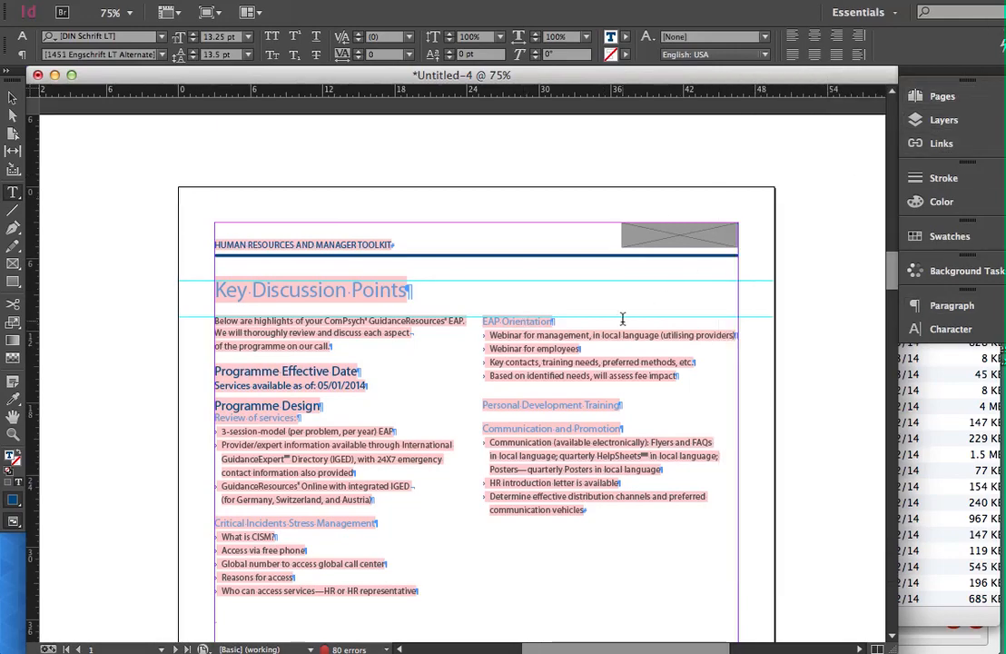
Go through the Q&A for Human Resources Personnel page and examine its questions and answers.
scroll(624, 318, down, 3)
scroll(623, 318, down, 15)
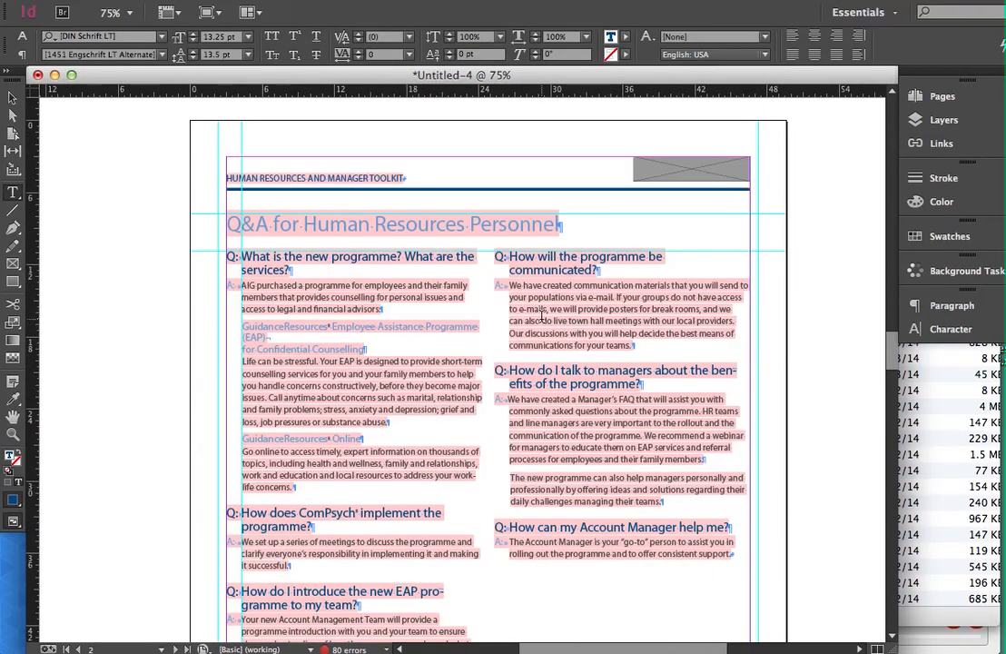
scroll(541, 316, down, 14)
scroll(541, 316, up, 20)
scroll(541, 316, down, 10)
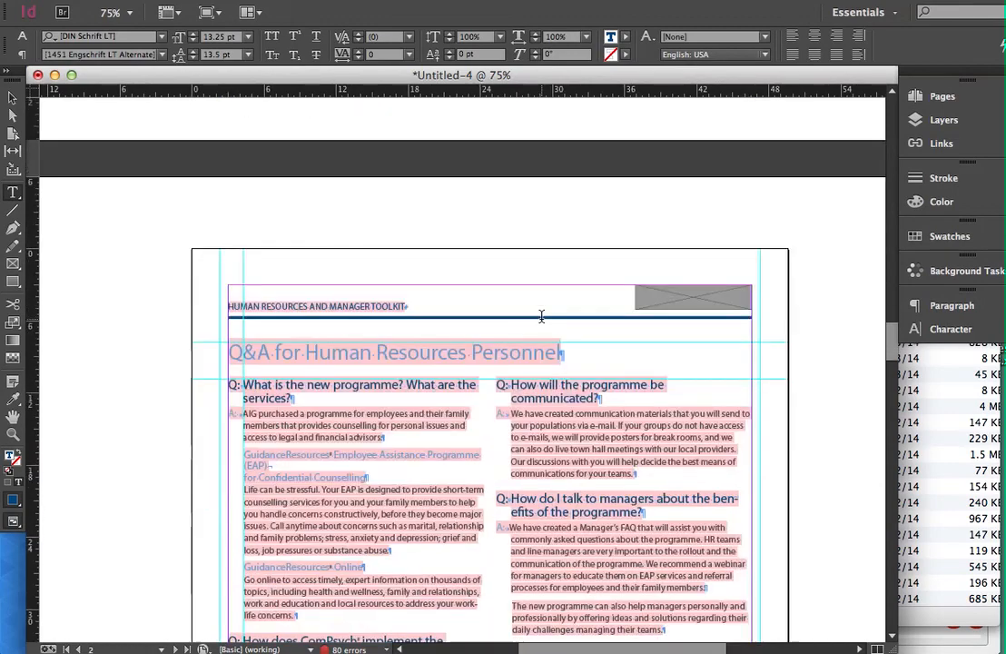
scroll(542, 317, down, 2)
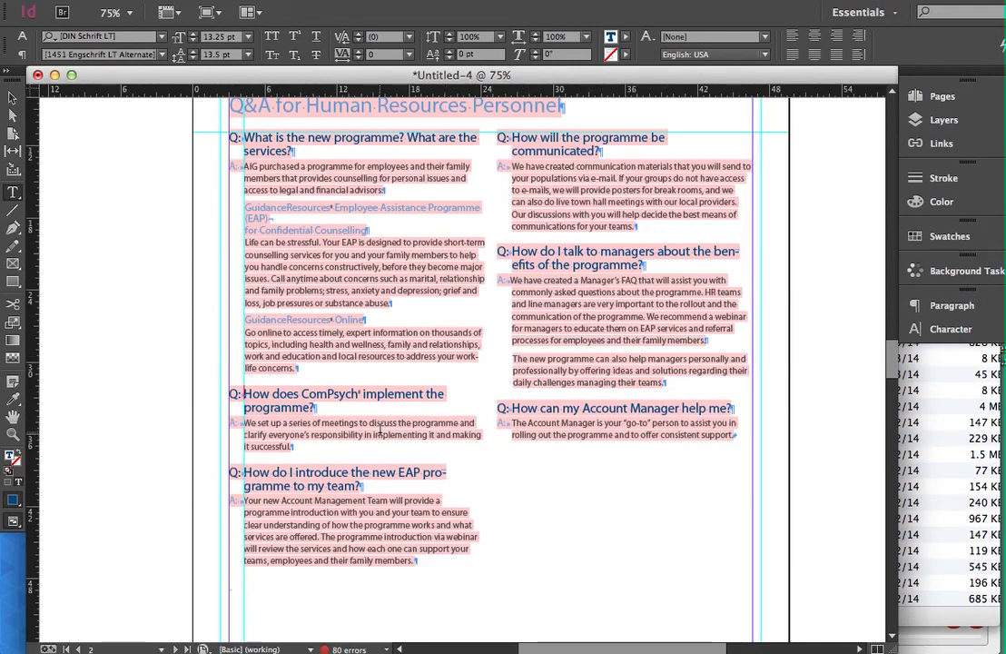
Switch to the Verbingo project in Chrome and compare the "How does ComPsych" question's segments with the InDesign text.
key(super+Tab)
key(super+Tab)
key(super+Tab)
key(super+Tab)
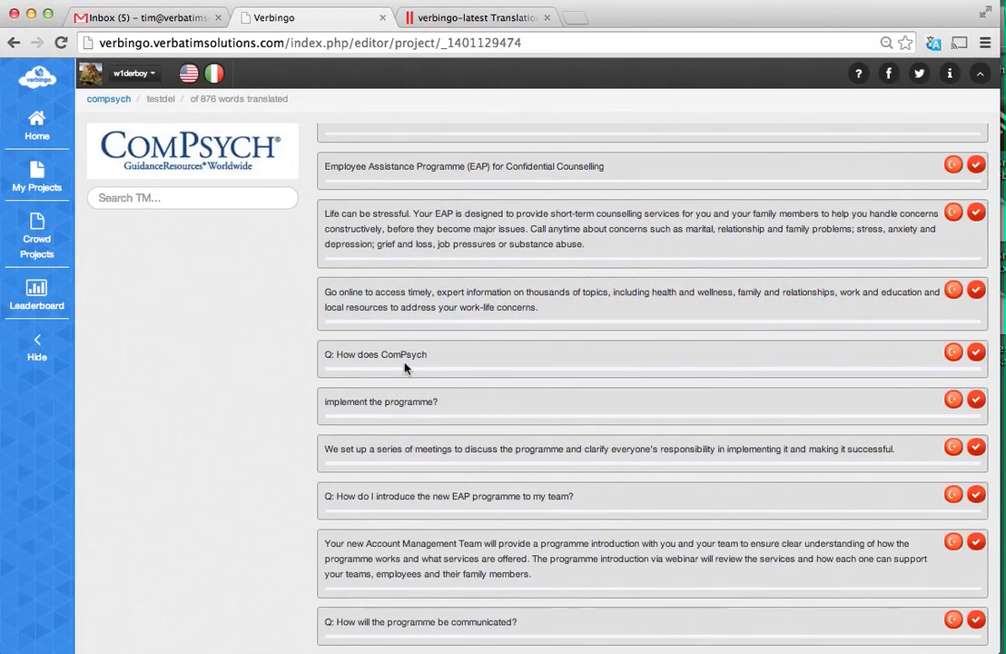
scroll(405, 367, up, 5)
scroll(405, 367, down, 6)
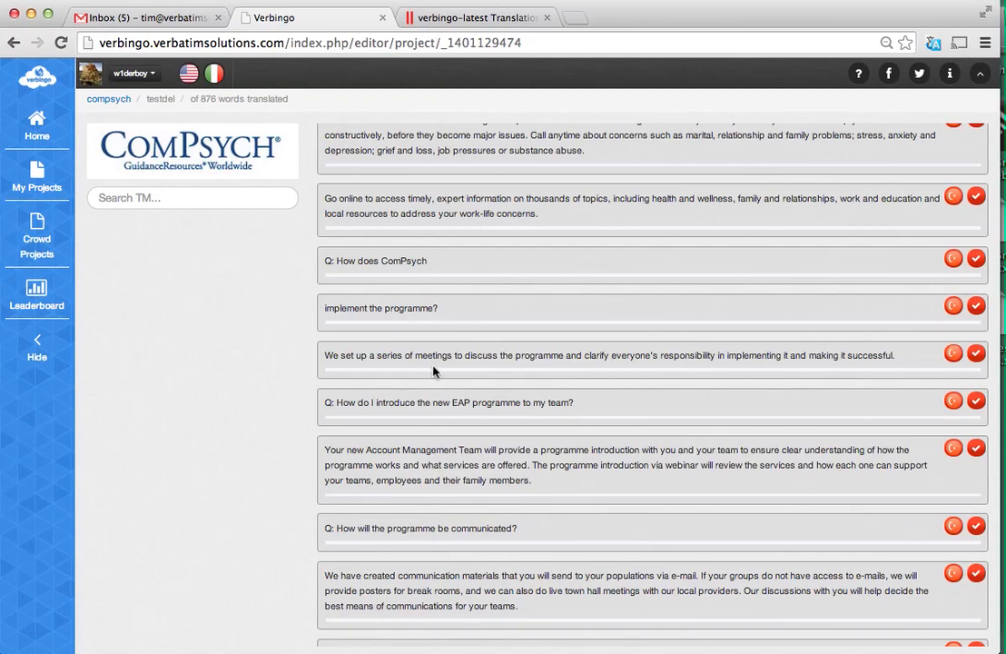
key(super+Tab)
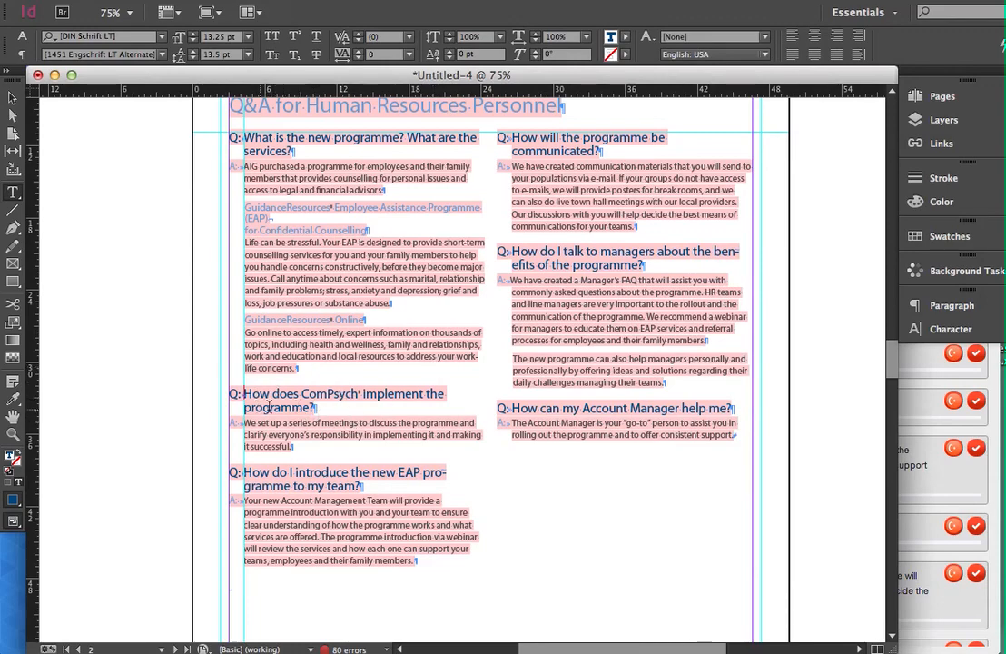
key(super+Tab)
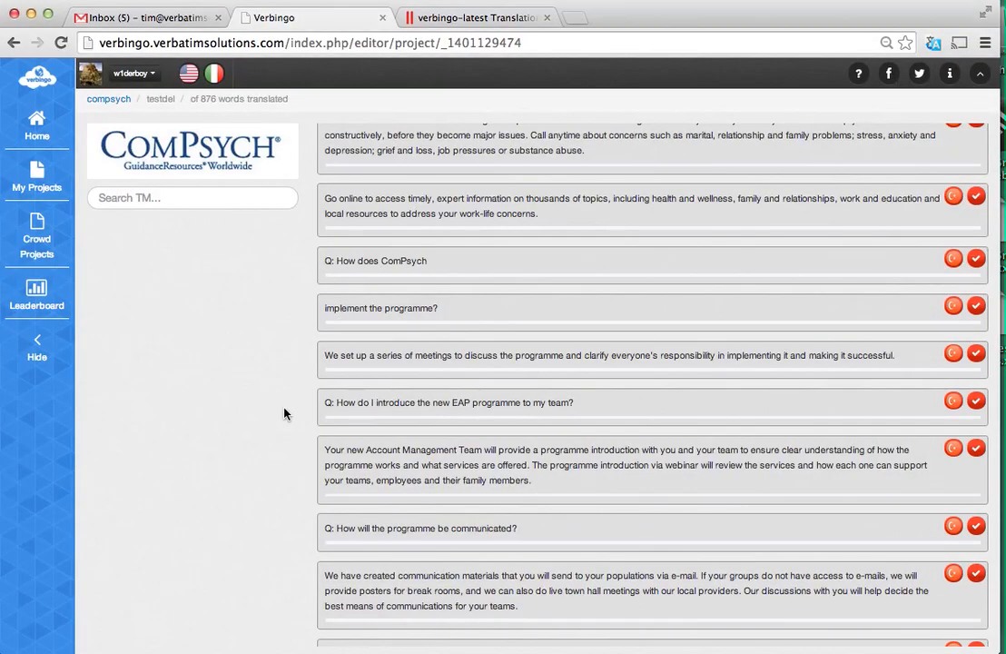
Switch to InDesign and examine the registered mark after ComPsych in "How does ComPsych® implement the programme?" at up to 600% zoom.
key(super+Tab)
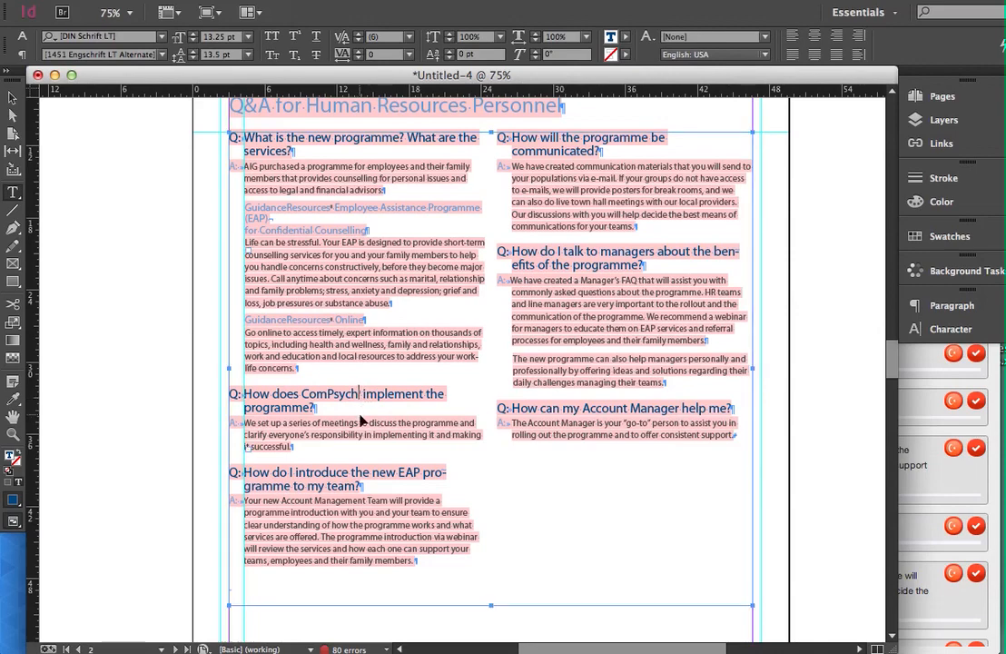
key(ctrl+equal)
key(ctrl+equal)
key(ctrl+equal)
key(ctrl+equal)
key(ctrl+equal)
key(ctrl+equal)
key(ctrl+equal)
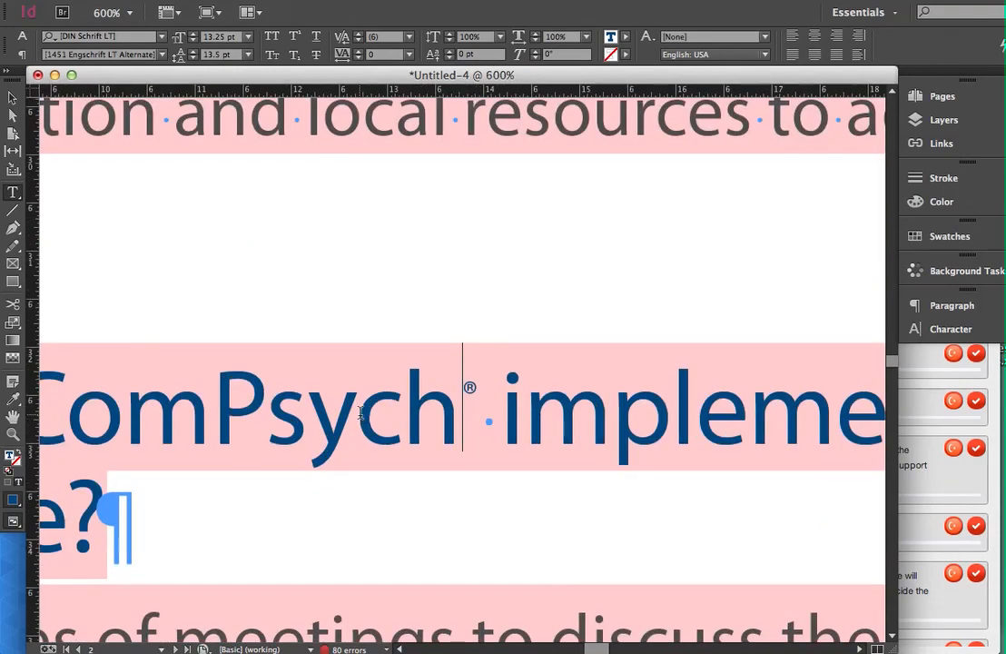
key(ctrl+minus)
key(ctrl+minus)
key(ctrl+minus)
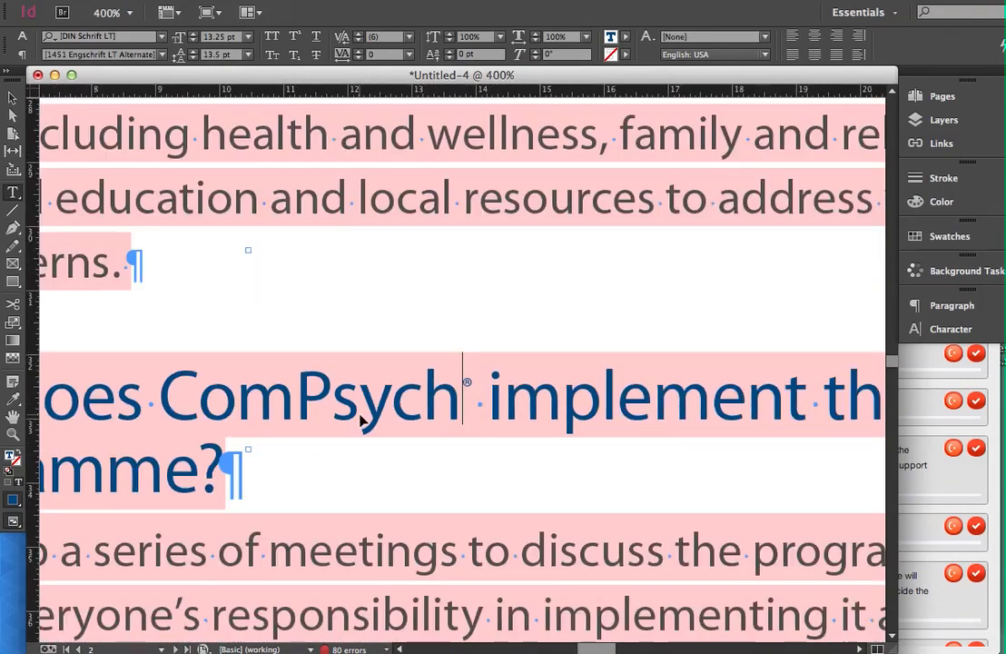
key(ctrl+minus)
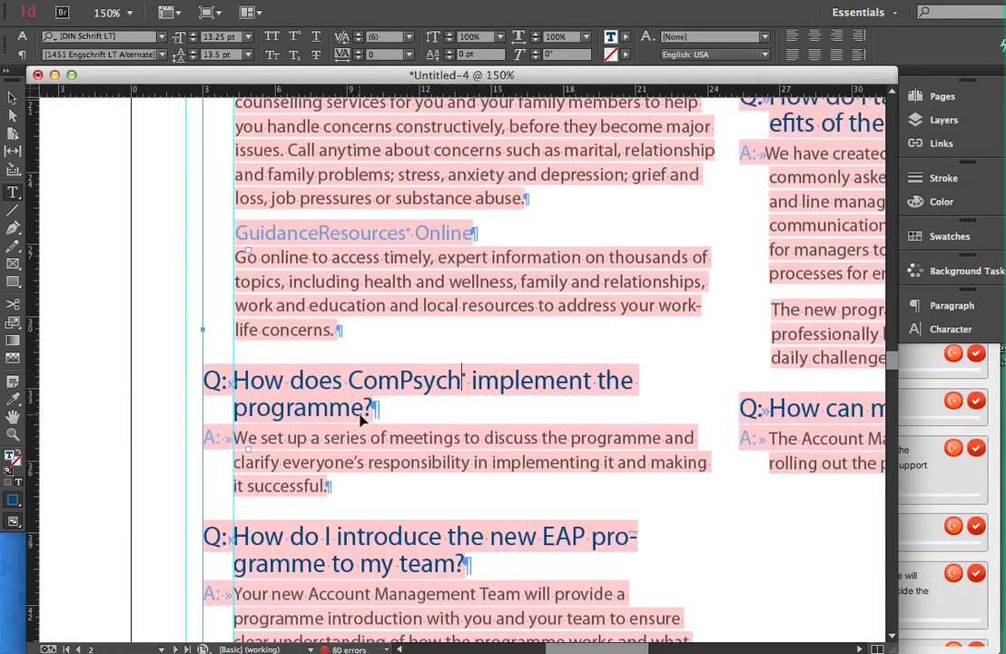
key(ctrl+minus)
key(ctrl+minus)
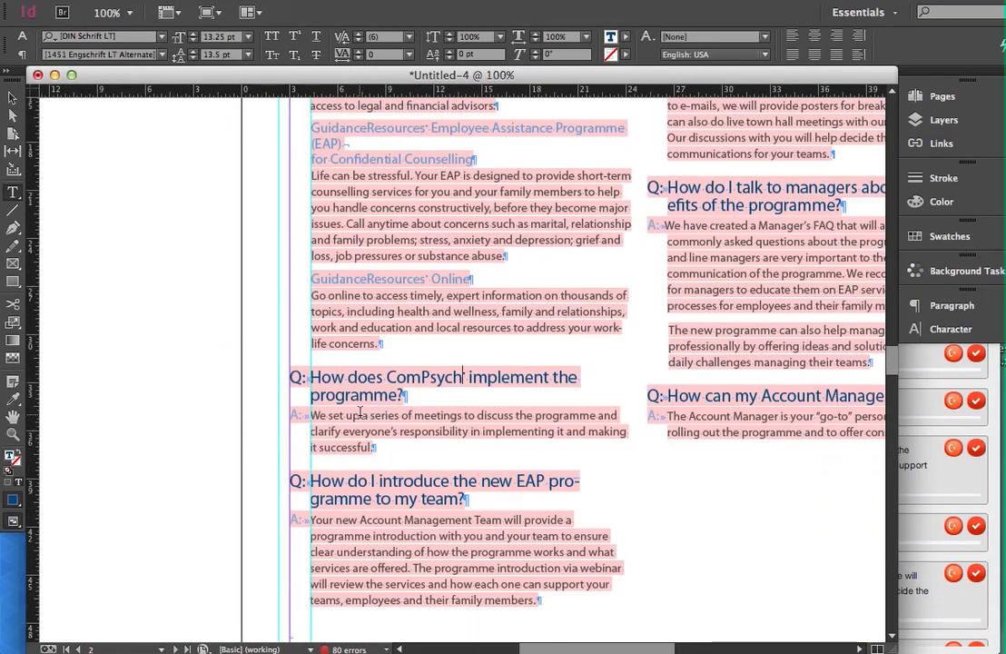
scroll(361, 420, right, 5)
scroll(360, 413, left, 1)
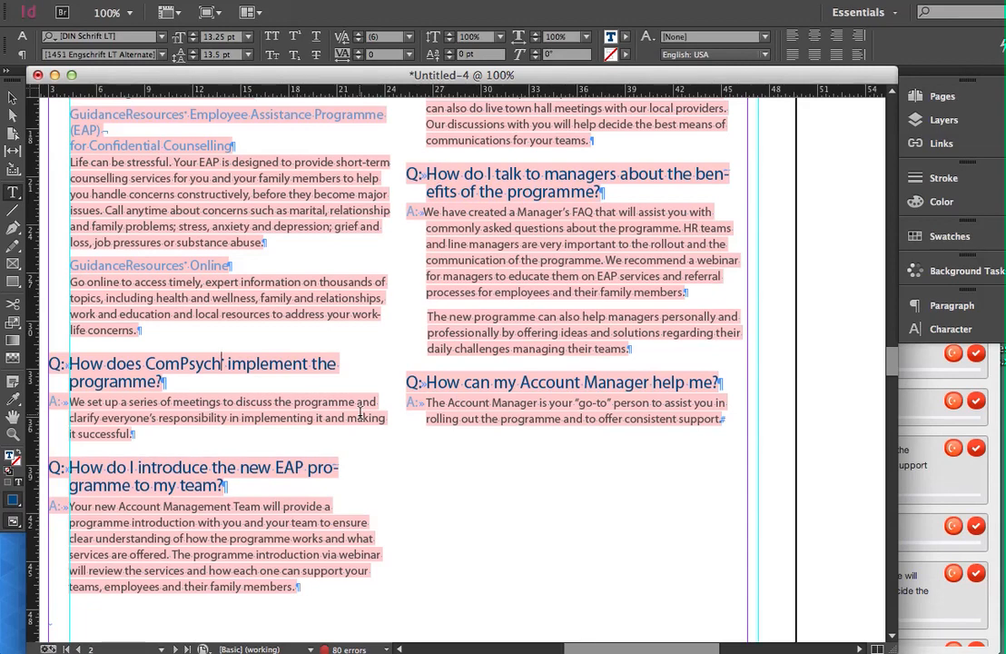
Switch to Chrome and examine the segments split at the registered mark, including "Q: How does ComPsych" and "implement the programme?".
key(super+Tab)
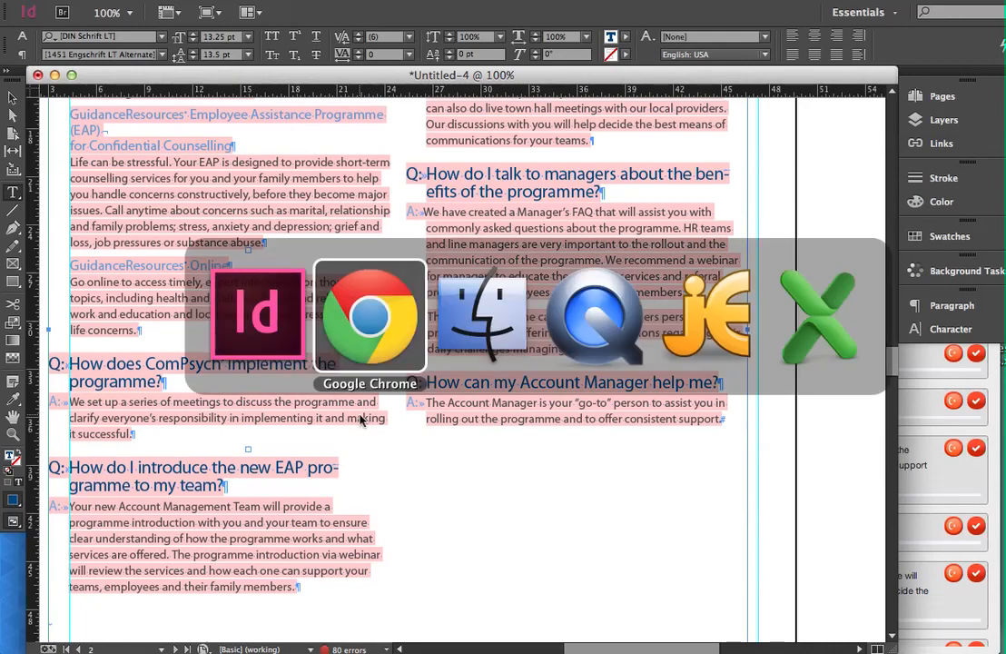
drag(346, 260, 418, 261)
scroll(474, 263, up, 10)
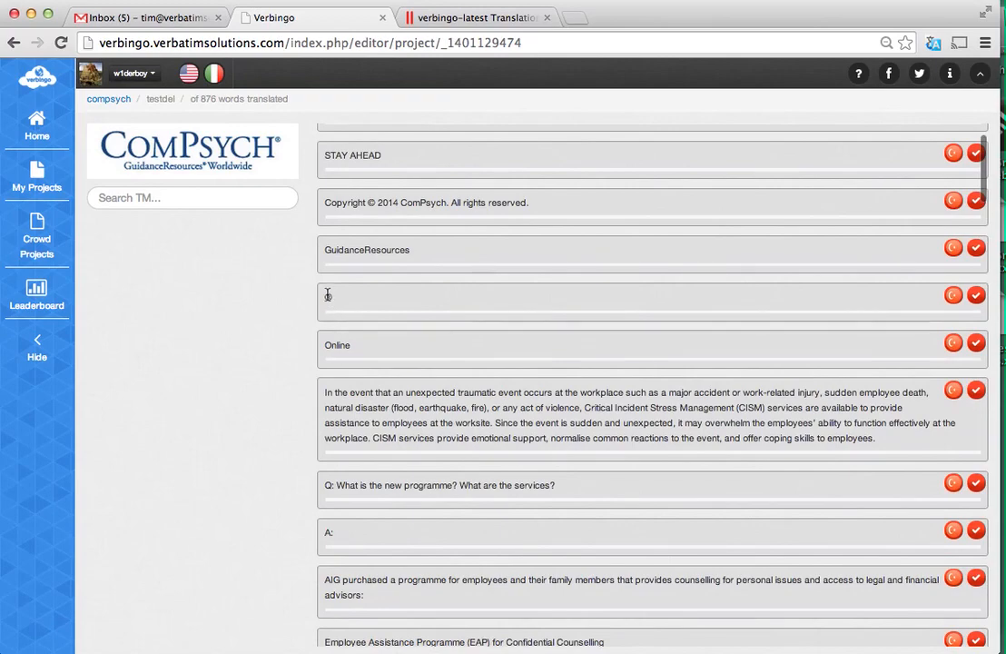
scroll(413, 317, down, 8)
scroll(418, 320, down, 4)
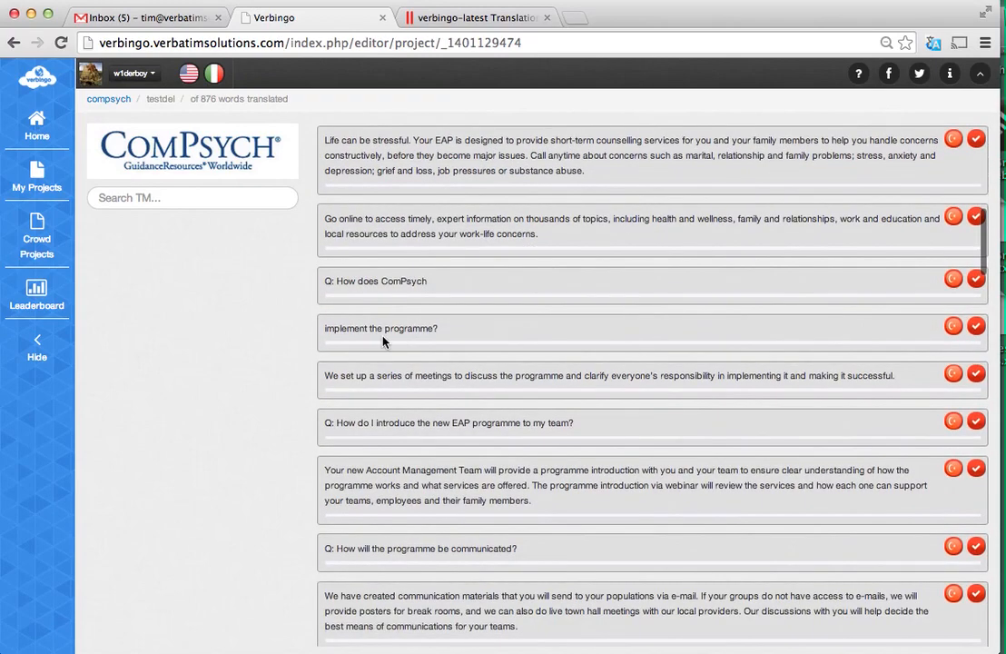
drag(345, 328, 433, 329)
Switch to InDesign and copy the question text "How does ComPsych® implement the programme?" without its "Q:" prefix.
key(super+Tab)
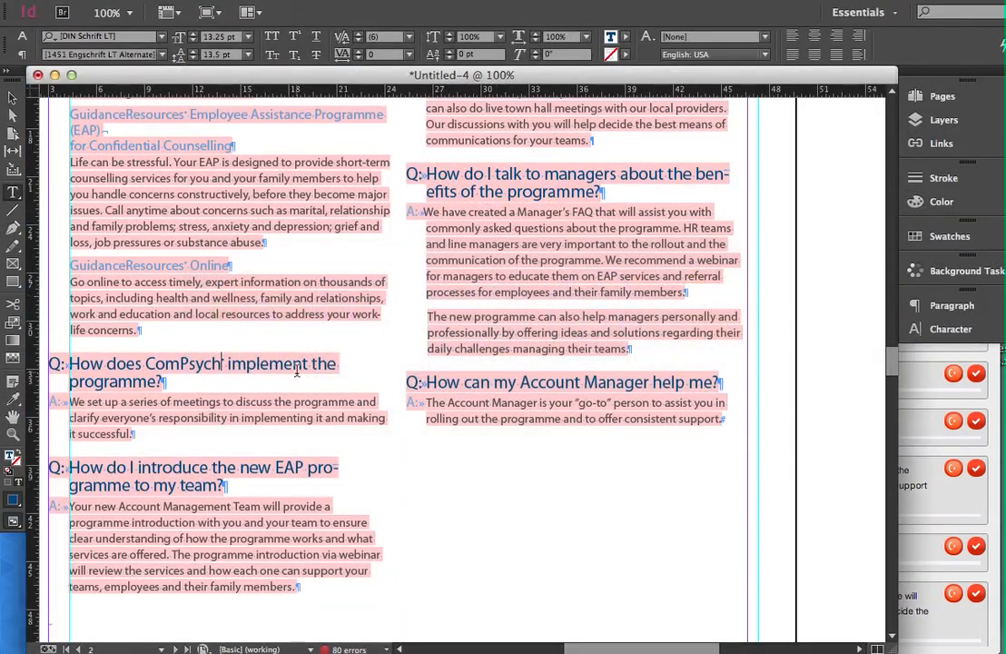
scroll(296, 369, left, 4)
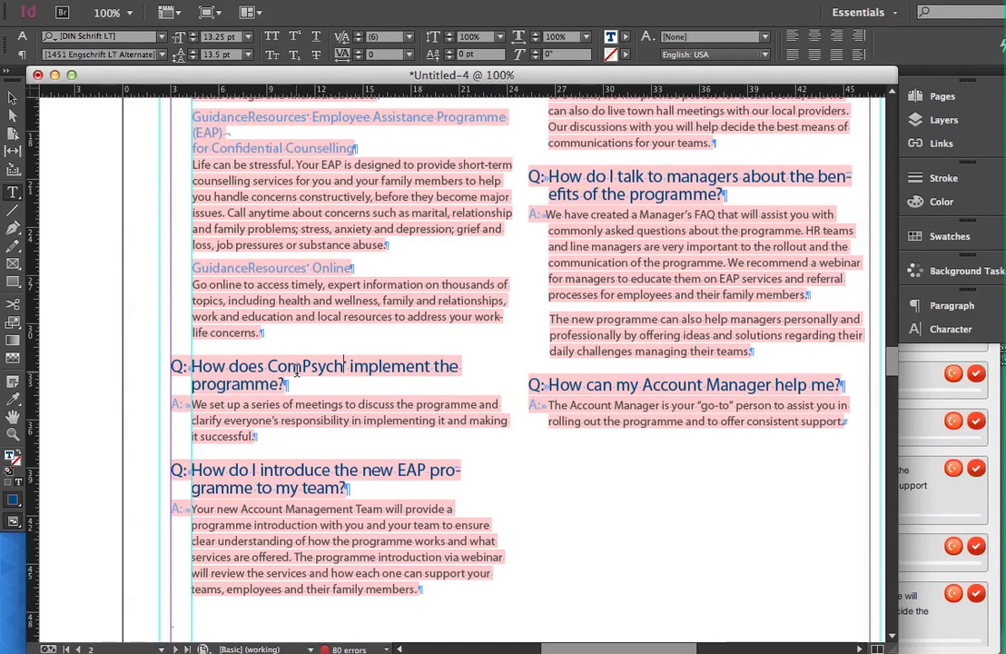
key(Home)
key(Right)
key(Right)
key(Right)
key(Left)
key(Left)
key(super+shift+Down)
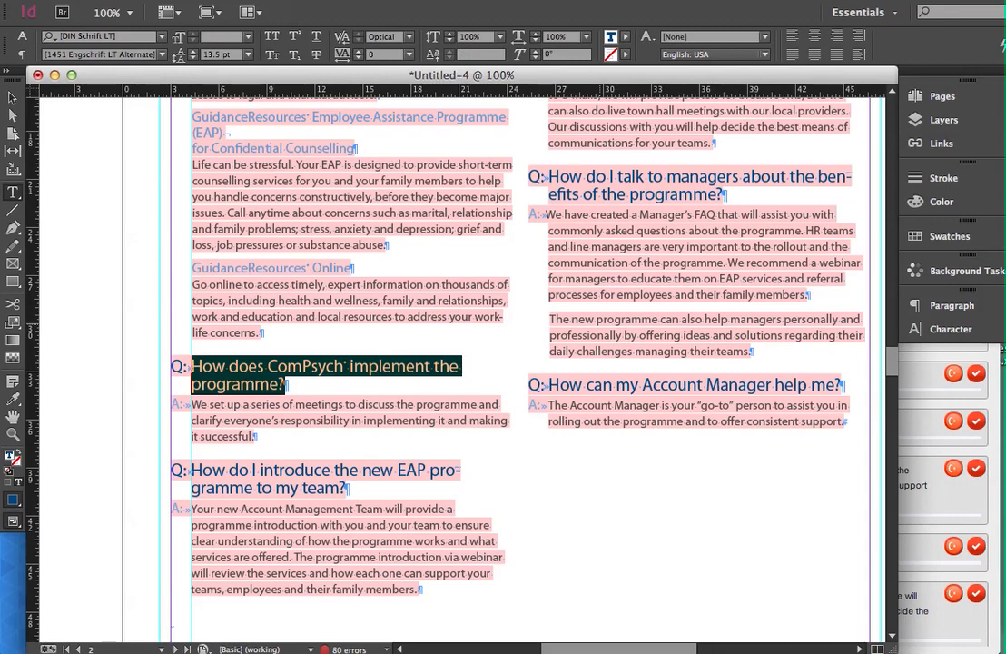
key(super)
Switch to jEdit, paste the question into the blank Untitled-1 file as plain text, and select all of it.
key(super+Tab)
key(super+Tab)
key(super+Tab)
key(super+Tab)
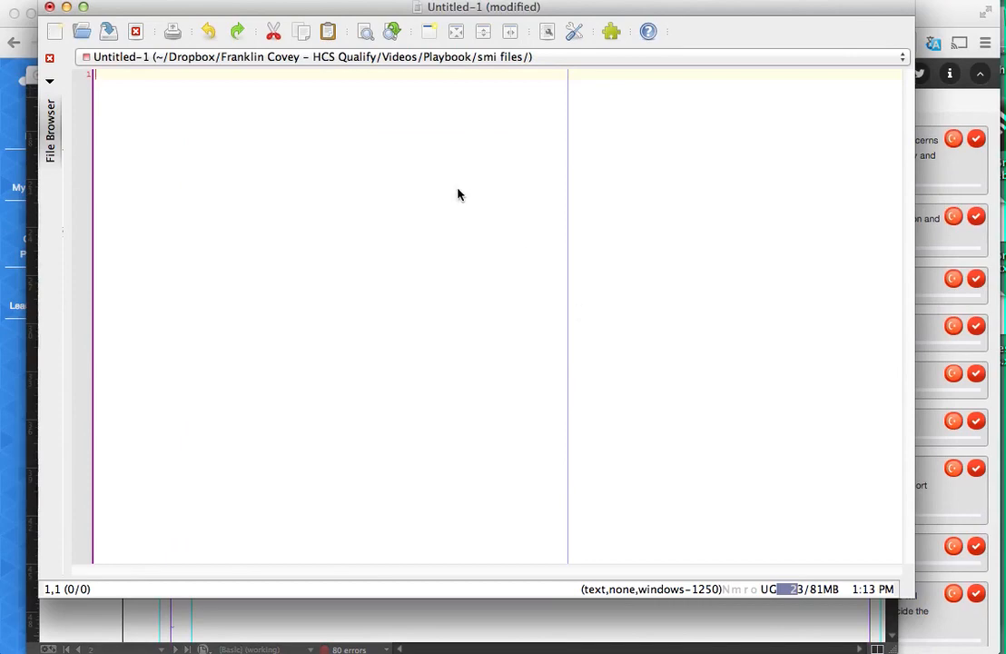
text(How does ComPsych® implement the programme?)
key(super+a)
key(super+c)
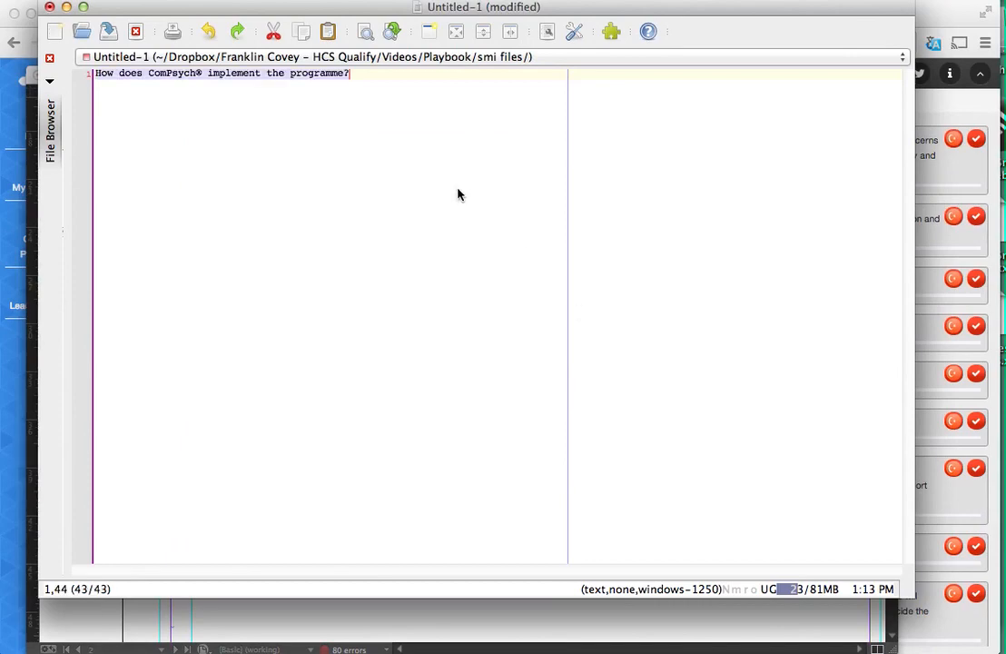
Switch to InDesign and replace the selected question with the plain-text version of "How does ComPsych® implement the programme?".
key(super+Tab)
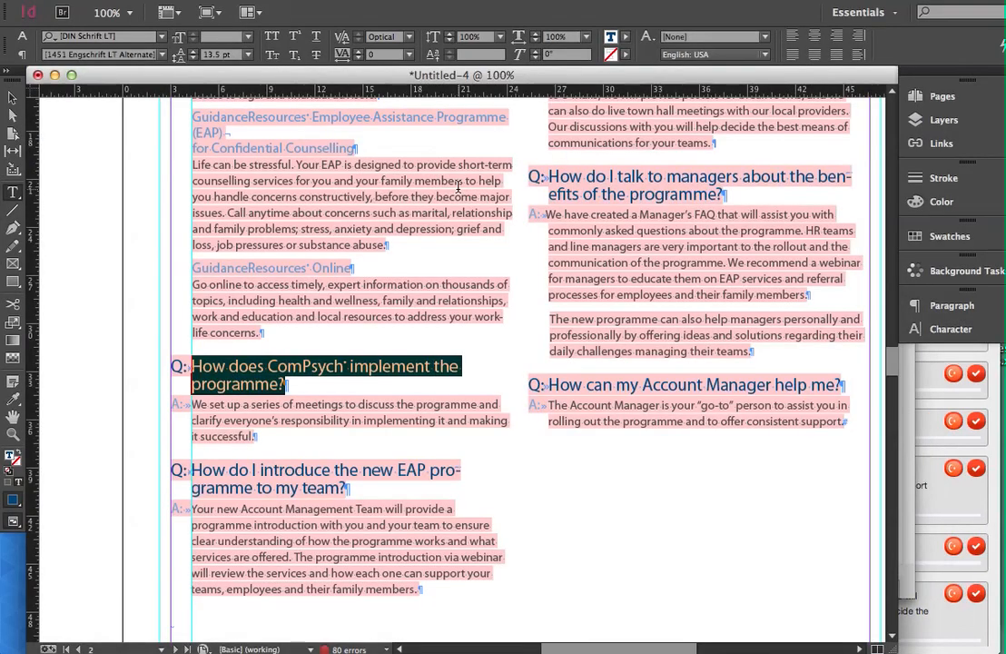
key(super+v)
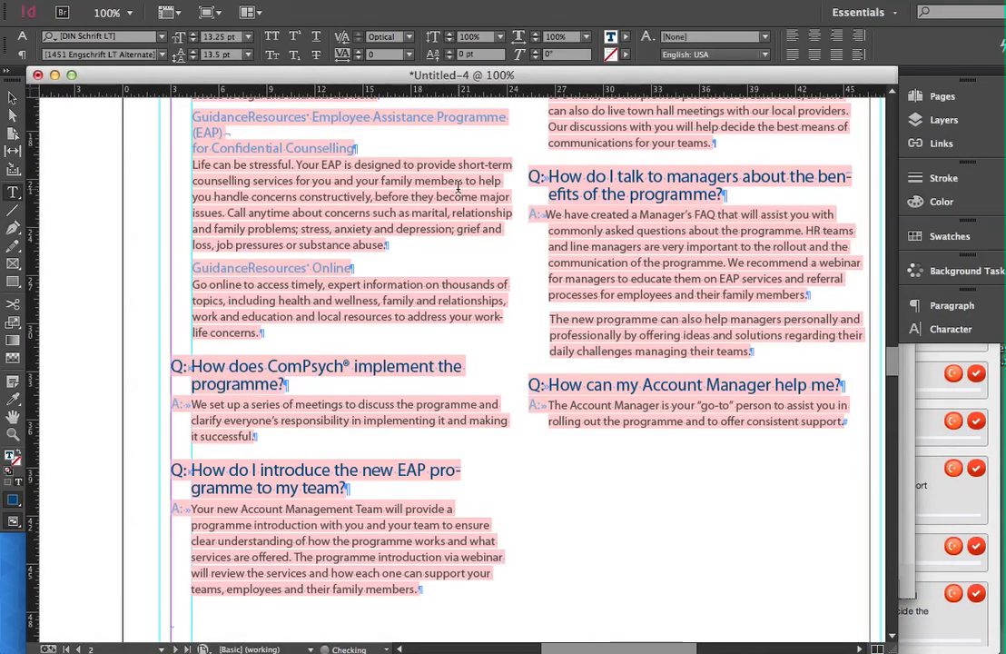
click(265, 366)
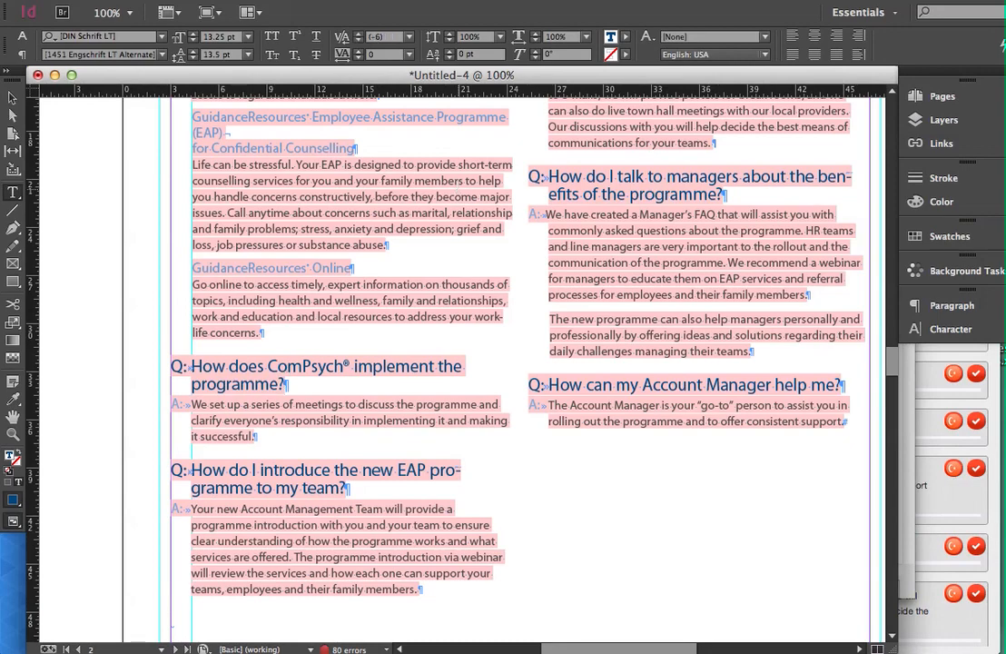
Check the replaced question character by character around the ComPsych registered mark, and review the rest of the Q&A page.
key(Left)
key(Left)
key(Left)
key(Left)
key(Left)
key(Left)
key(Down)
key(Right)
key(Right)
key(Right)
key(Right)
key(Up)
key(Right)
key(Right)
key(Right)
key(Right)
key(Right)
key(Right)
key(Right)
key(Right)
key(Right)
key(Right)
key(Right)
key(Right)
key(Right)
key(Right)
key(Left)
key(Left)
key(Left)
key(Left)
key(Left)
key(Right)
key(Right)
key(Right)
key(Right)
key(Left)
scroll(458, 184, up, 10)
scroll(459, 184, down, 7)
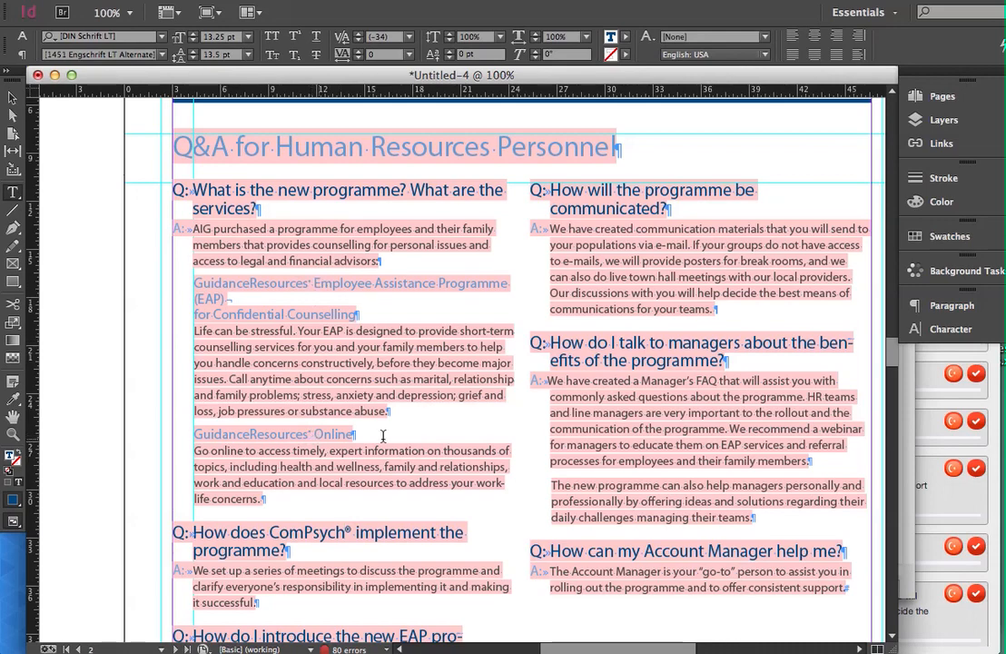
scroll(573, 246, down, 8)
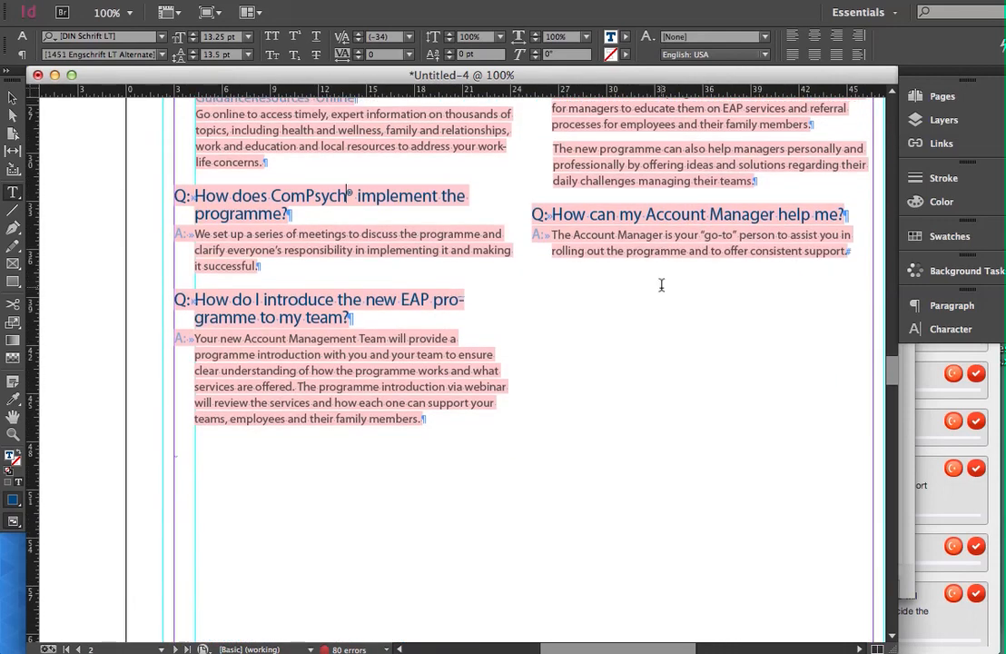
scroll(645, 256, up, 6)
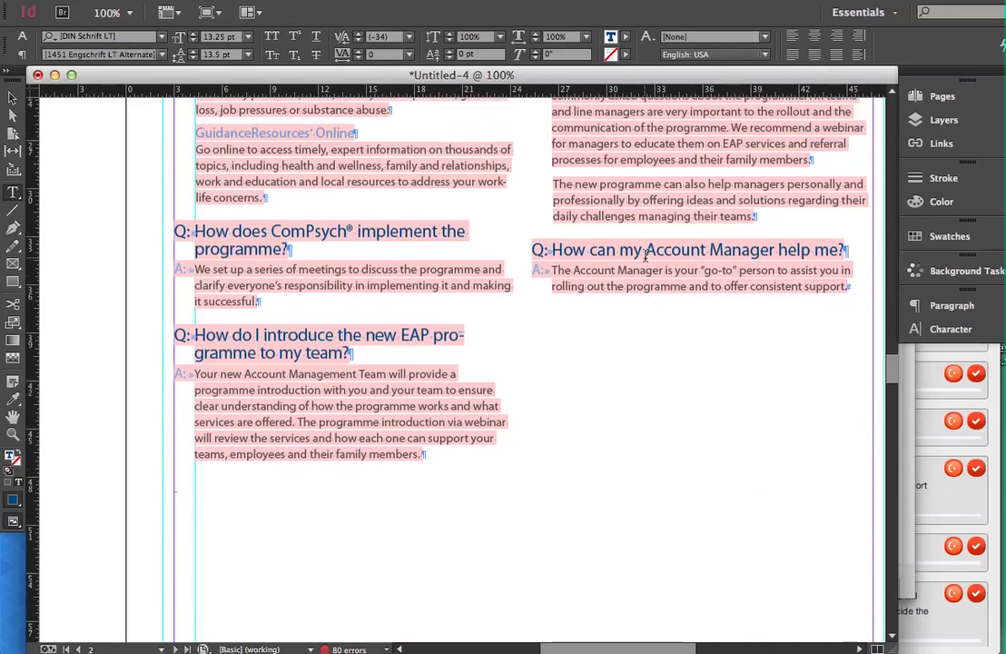
Copy the "Provider/expert information available through International GuidanceExpert" bullet under Programme Design and paste it as plain text into jEdit's Untitled-1 file, replacing its contents.
scroll(645, 256, up, 20)
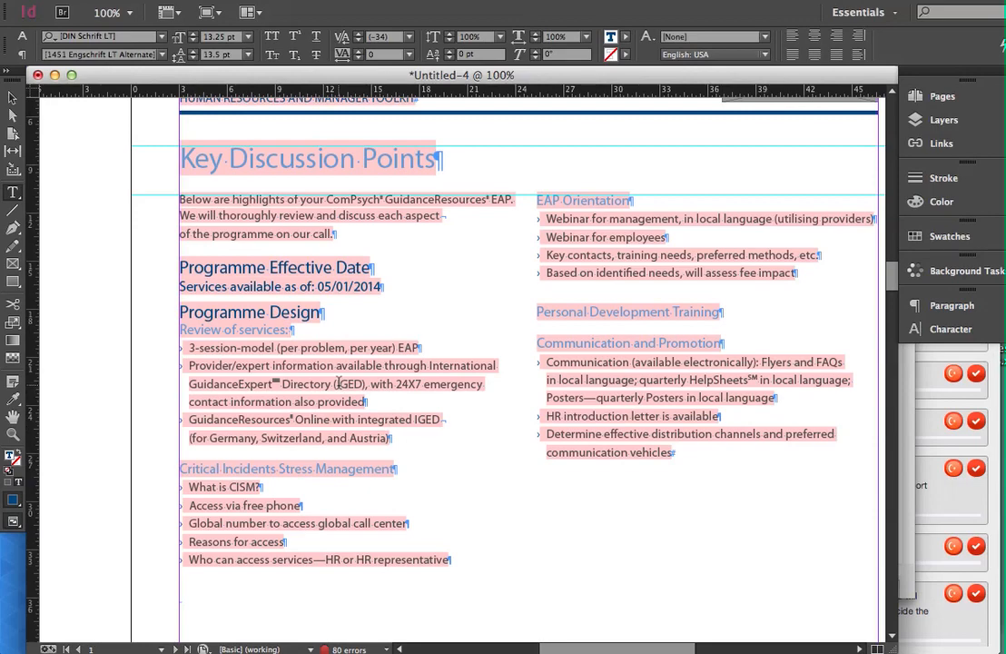
double_click(211, 366)
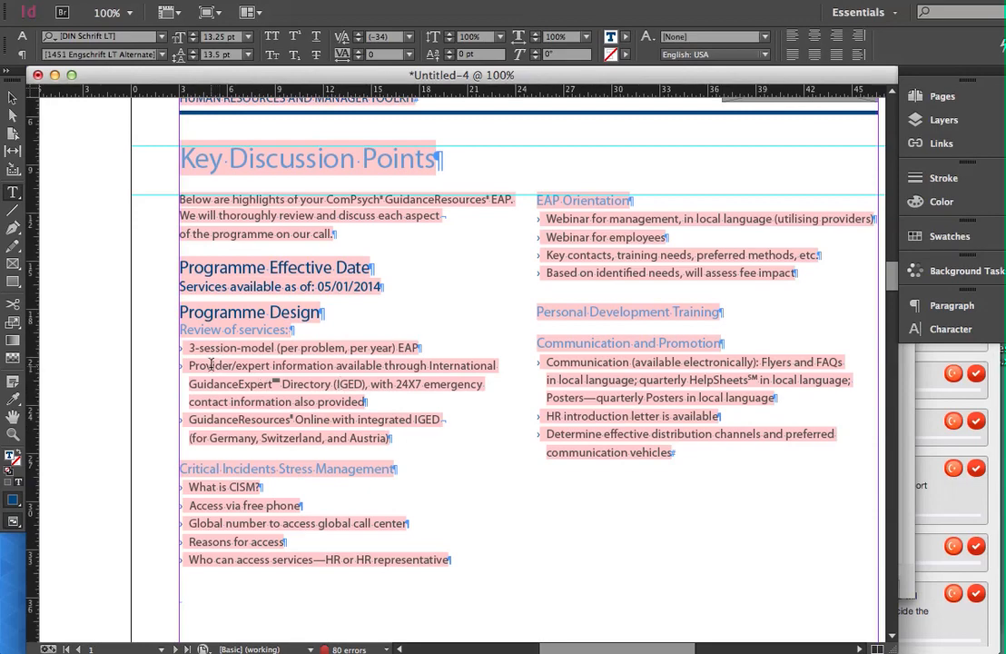
drag(212, 366, 332, 413)
key(super+Tab)
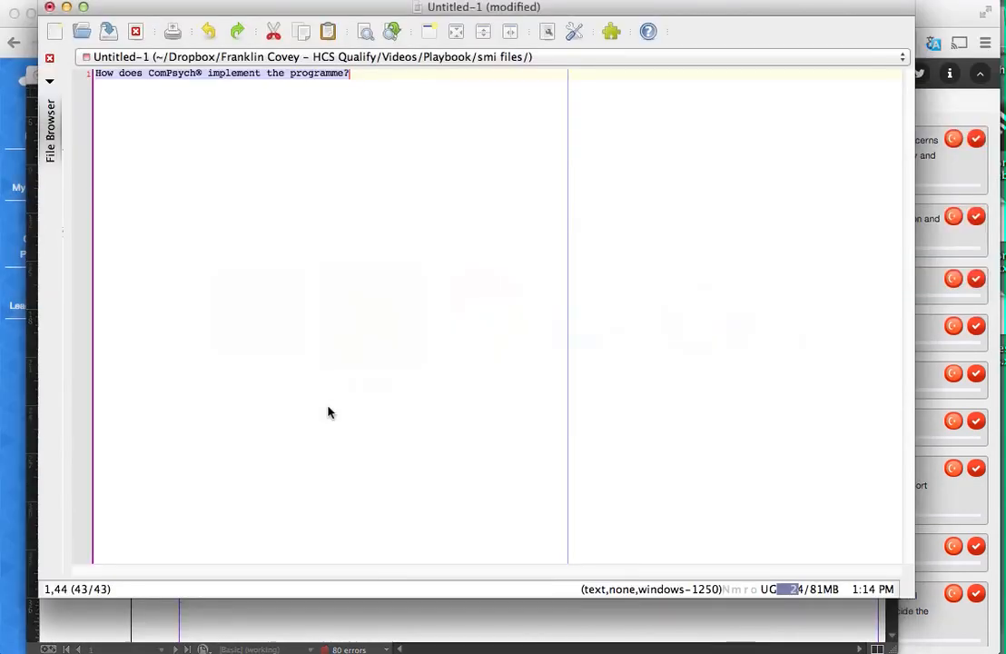
key(super+v)
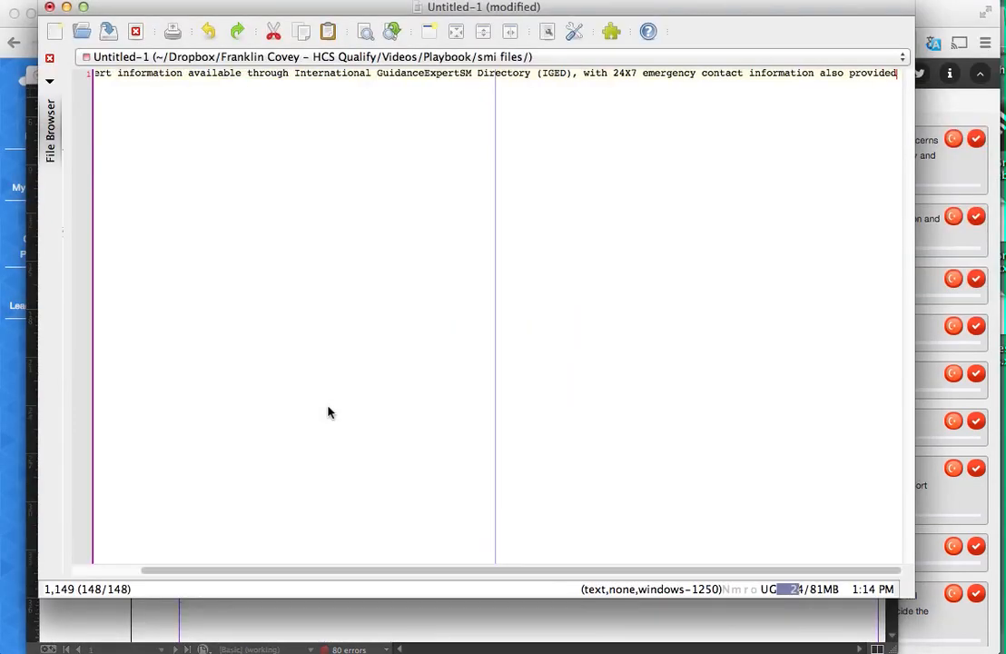
Copy all the plain text, switch to InDesign and replace the selected "Provider/expert information" bullet with it.
key(super+a)
key(super+c)
key(super+Tab)
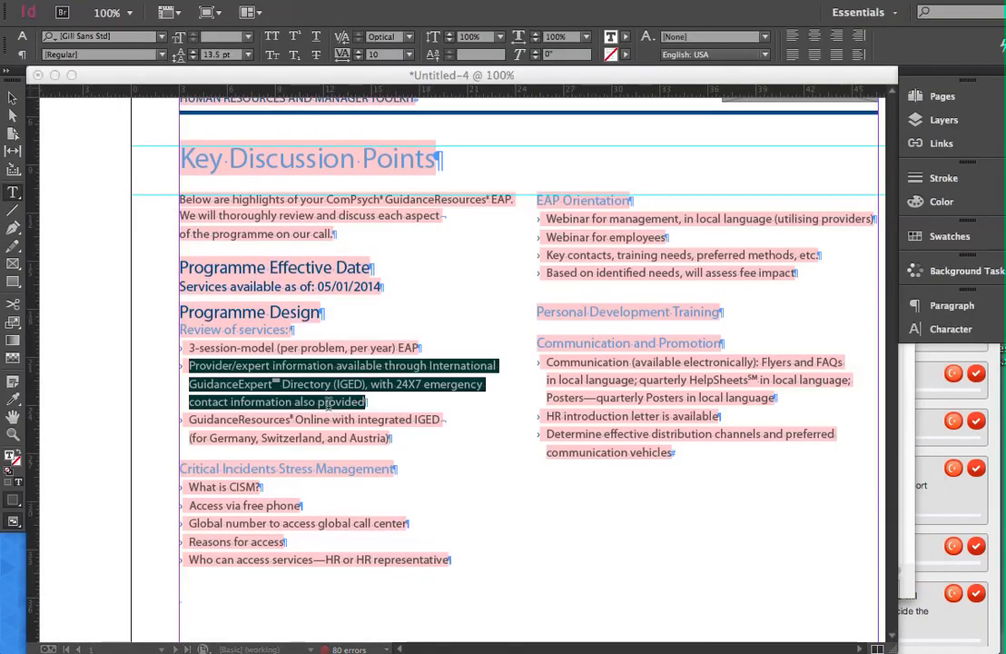
key(super+v)
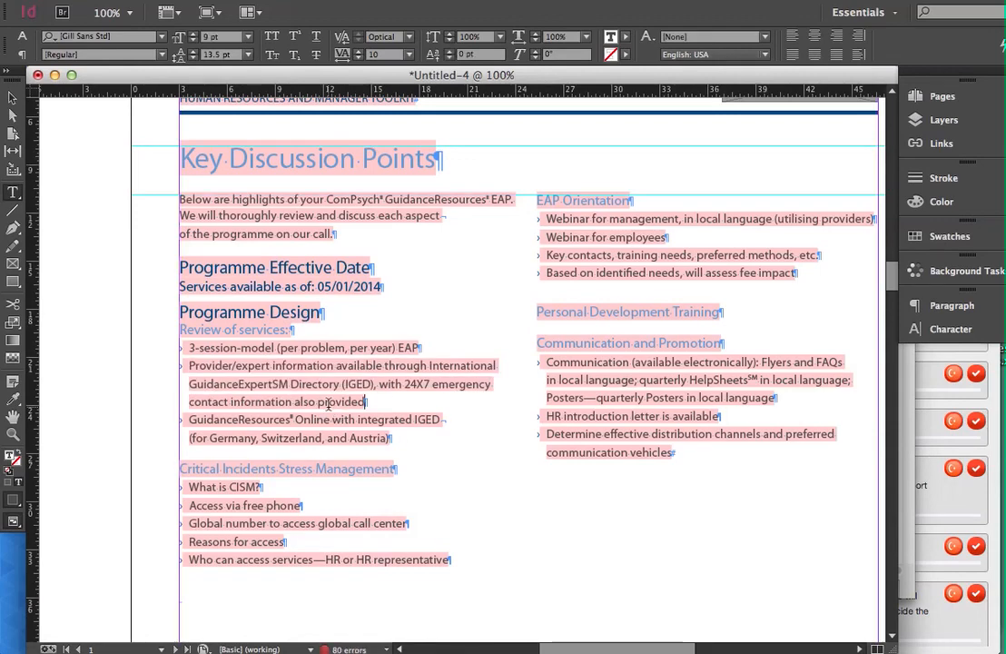
Check the replaced bullet character by character around the "SM" after GuidanceExpert, selecting those two letters to examine their formatting.
key(Left)
key(Left)
key(Left)
key(Left)
key(Left)
key(Left)
key(Left)
key(Left)
key(Left)
key(Left)
key(Left)
key(Left)
key(Left)
key(Left)
key(shift+Left)
key(shift+Left)
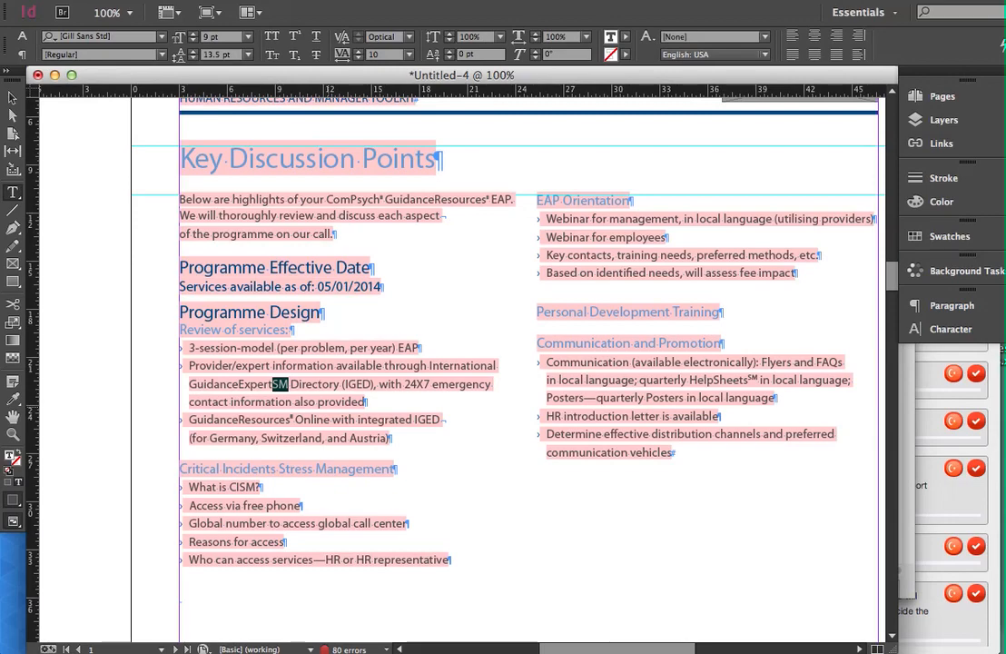
key(Left)
key(Left)
key(Left)
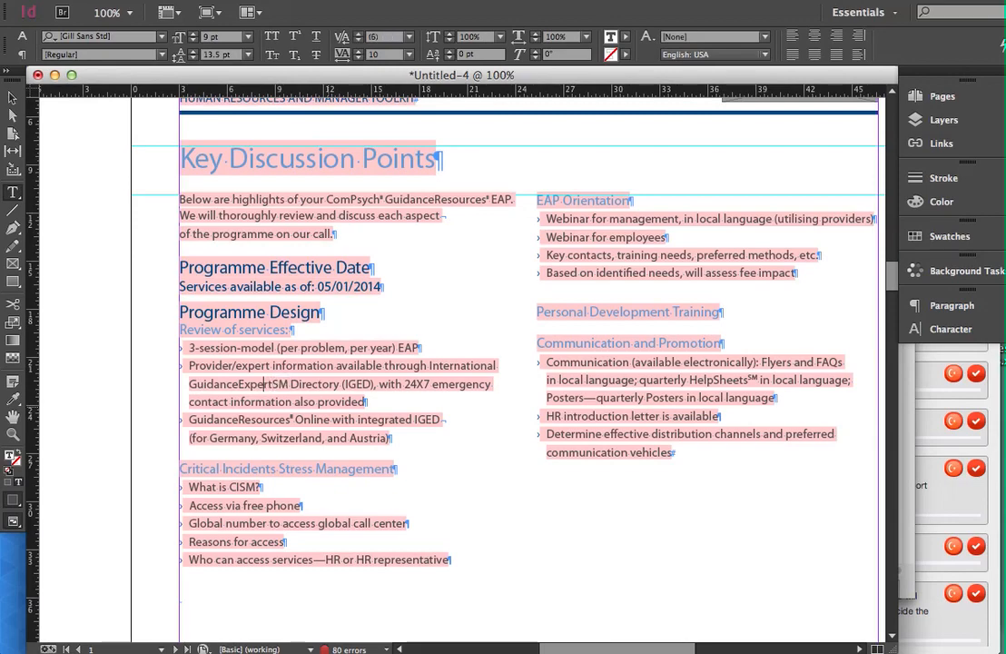